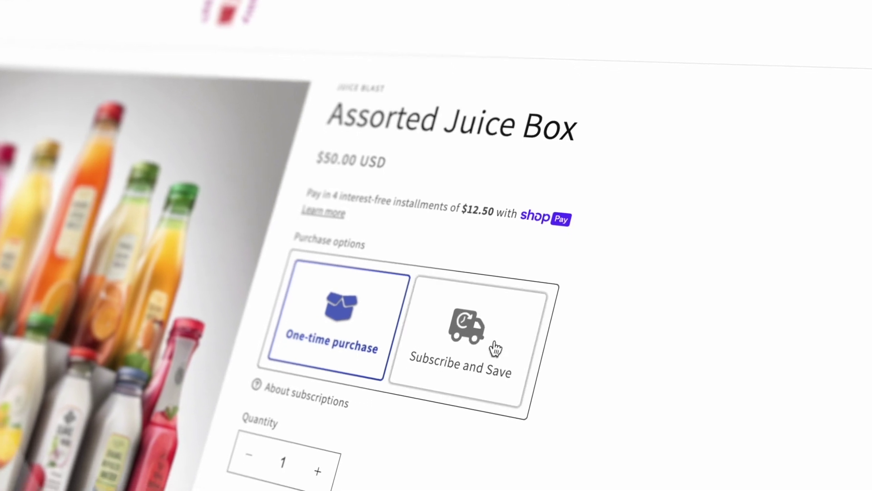
Step: Select Subscribe and Save with 1 month (15% off) delivery for the Assorted Juice Box
{"action": "left_click", "coordinate": [496, 333]}
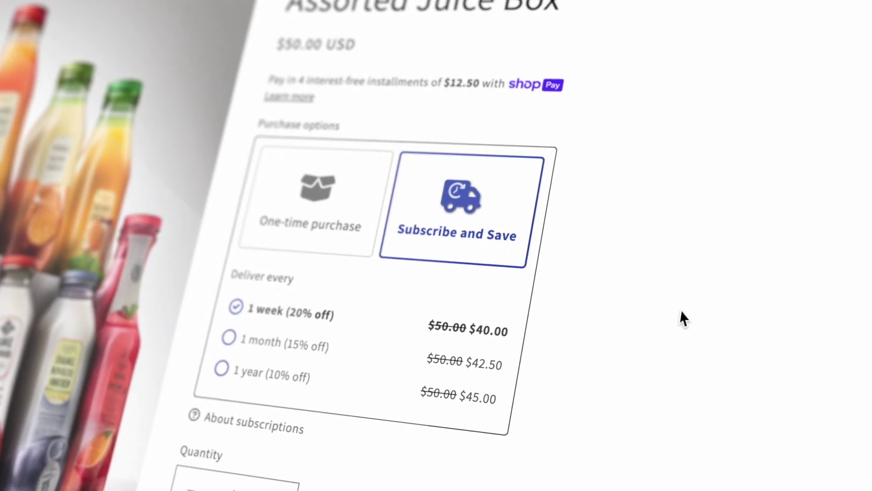
{"action": "left_click", "coordinate": [225, 323]}
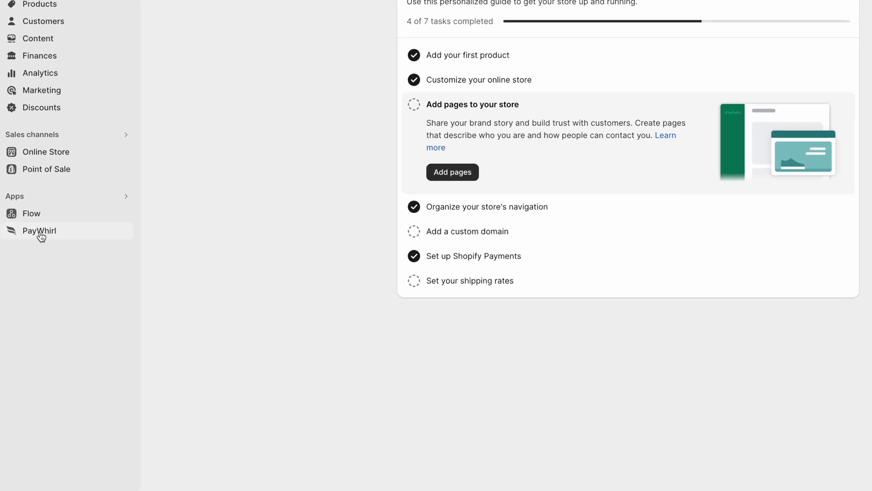
Step: Create a new PayWhirl selling plan group named 'Subscribe and Save'
{"action": "left_click", "coordinate": [33, 244]}
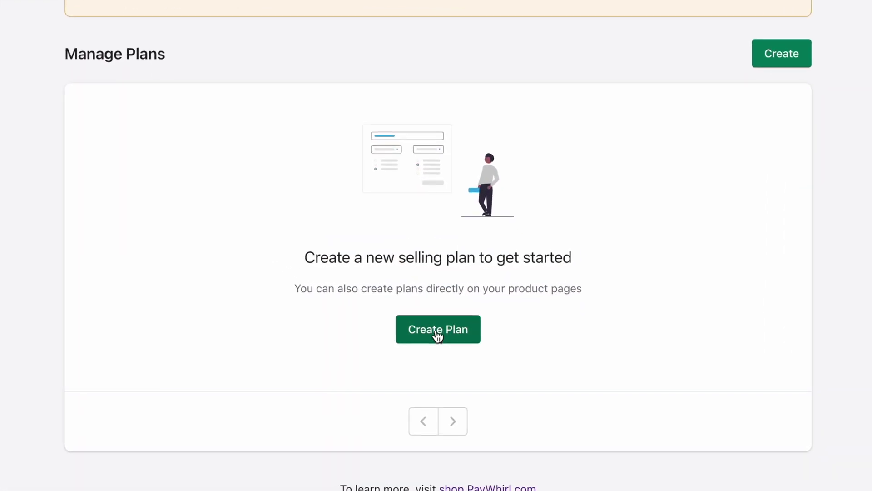
{"action": "left_click", "coordinate": [437, 338]}
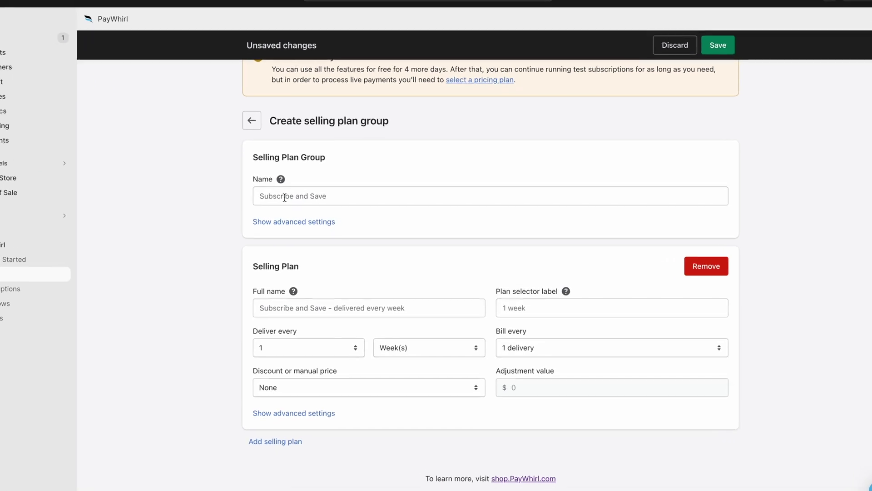
{"action": "left_click", "coordinate": [286, 195]}
{"action": "type", "text": "Subscribe an"}
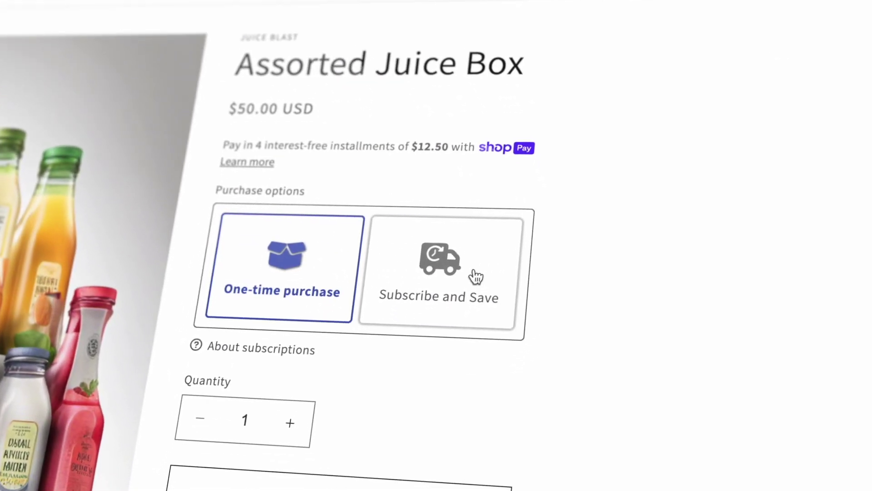
{"action": "left_click", "coordinate": [495, 339]}
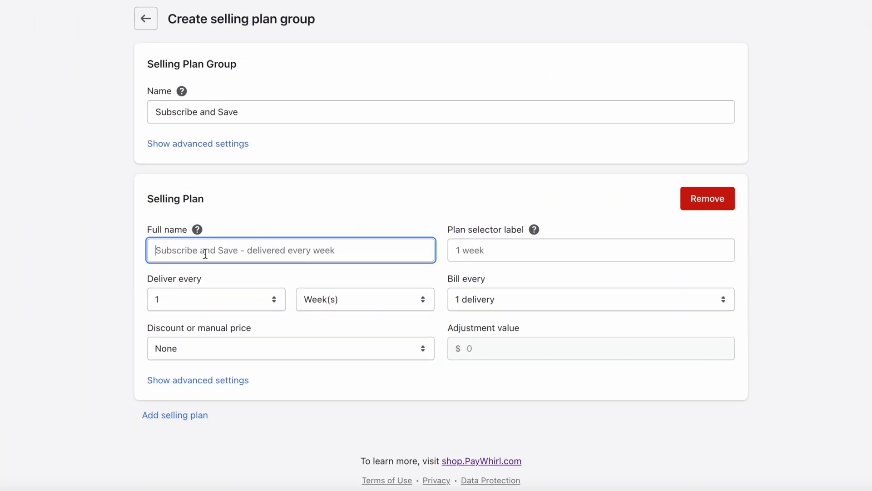
Step: Name the first plan 'Subscribe and Save - Weekly', labelled '1 week (20% off)', with a 20% percentage discount
{"action": "type", "text": "Subscribe and Save"}
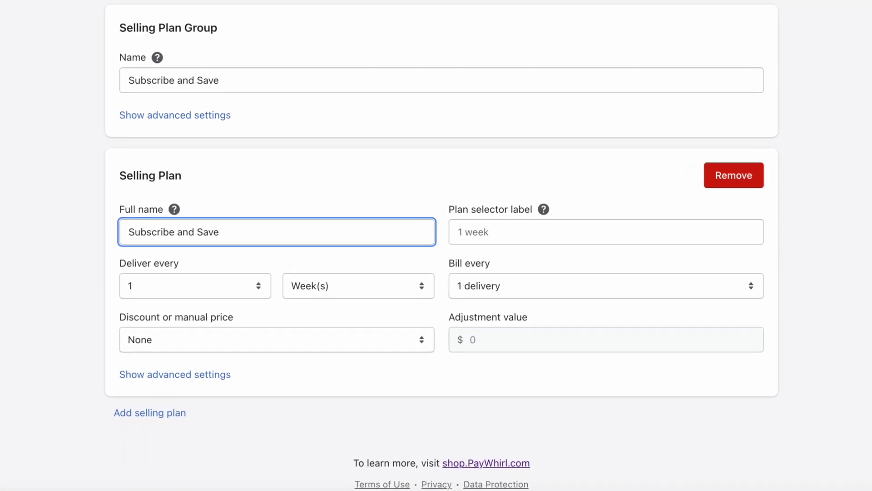
{"action": "key", "text": "ctrl+a"}
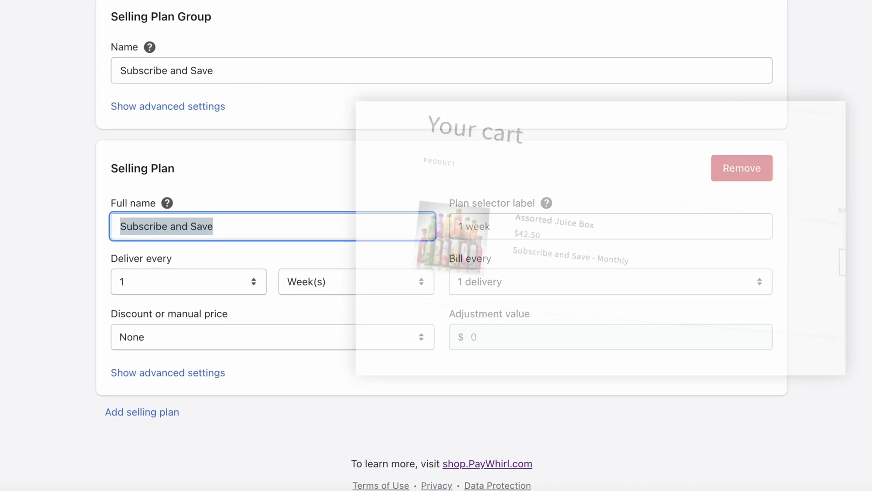
{"action": "key", "text": "End"}
{"action": "type", "text": "-"}
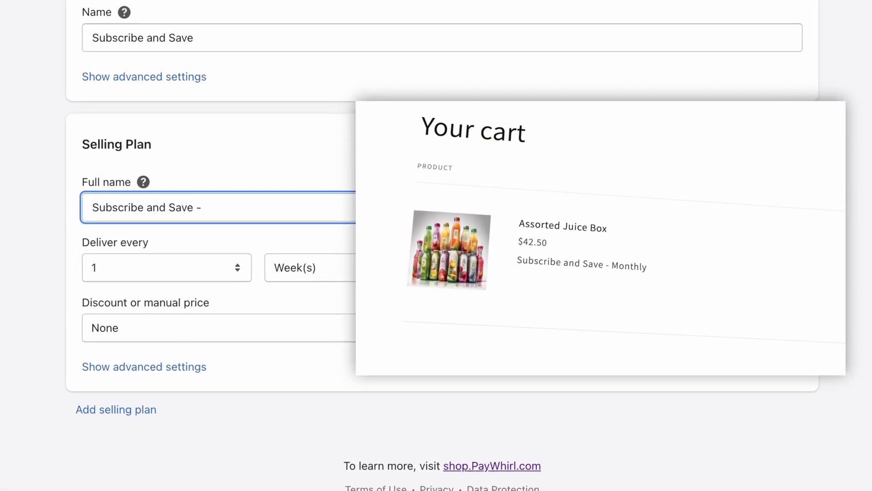
{"action": "type", "text": " Weekly"}
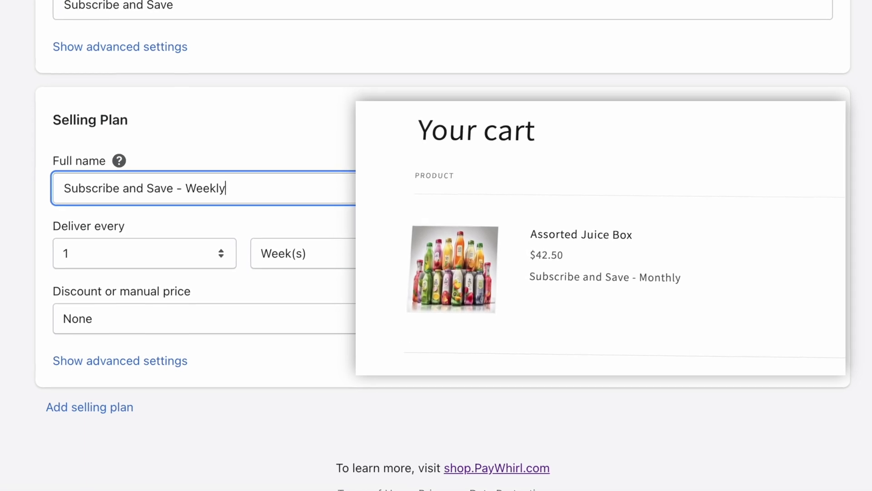
{"action": "left_click", "coordinate": [540, 190]}
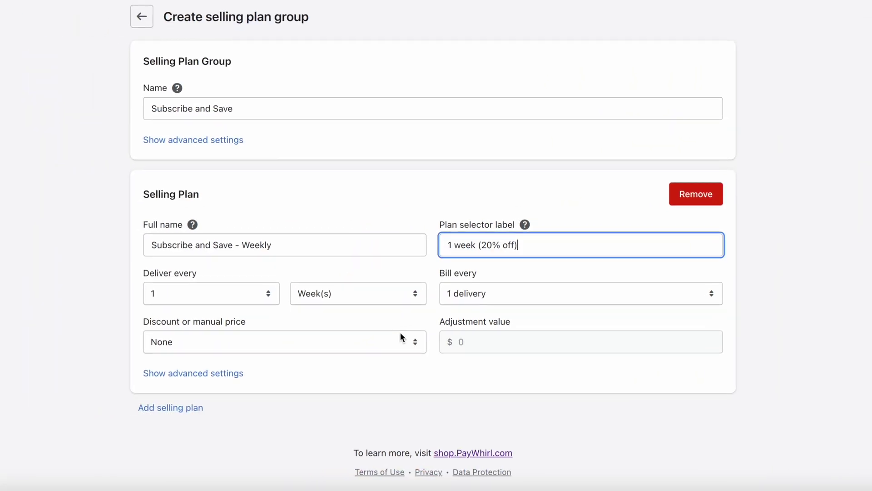
{"action": "left_click", "coordinate": [400, 334]}
{"action": "left_click", "coordinate": [282, 369]}
{"action": "left_click", "coordinate": [505, 344]}
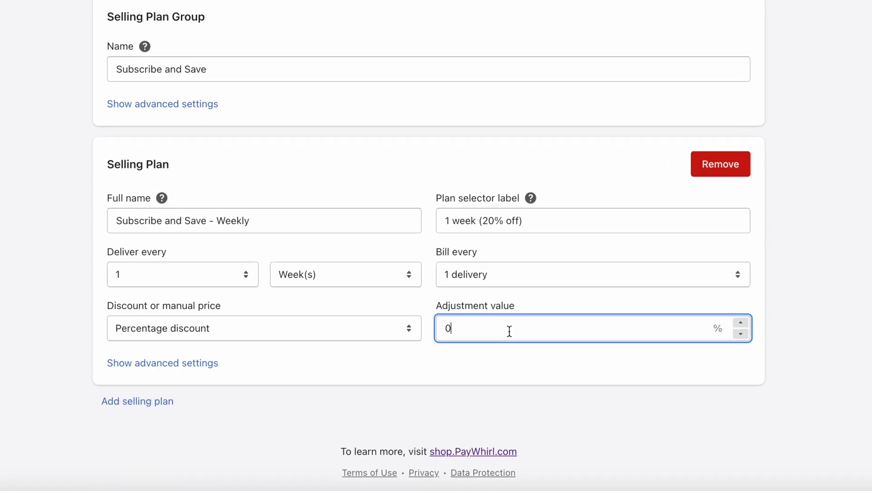
{"action": "left_click", "coordinate": [808, 314]}
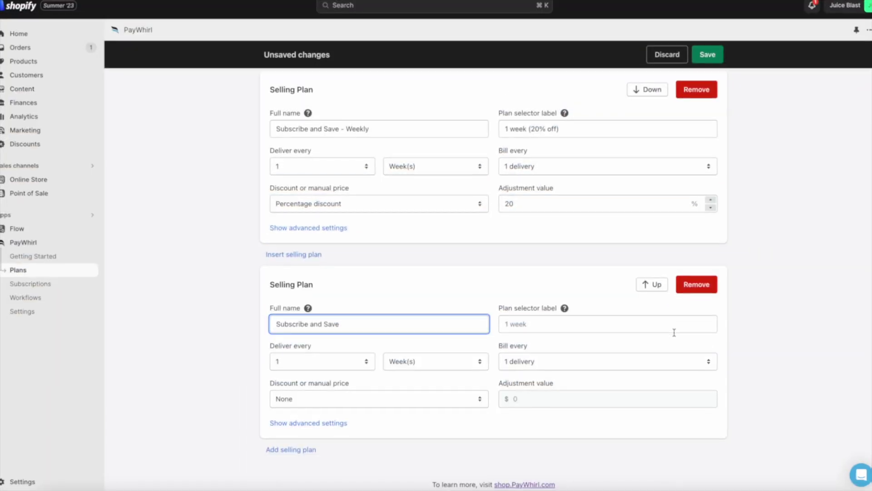
Step: Make the second plan 'Subscribe and Save - Monthly', labelled '1 month (15% off)', monthly with 15% percentage discount
{"action": "type", "text": "- Monthly"}
{"action": "key", "text": "Tab"}
{"action": "type", "text": "1 month (15% off)"}
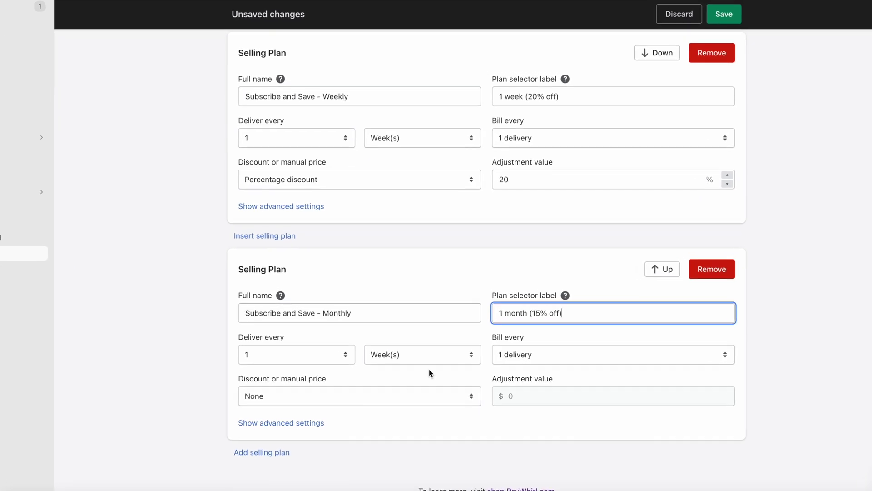
{"action": "left_click", "coordinate": [430, 358]}
{"action": "left_click", "coordinate": [431, 369]}
{"action": "left_click", "coordinate": [405, 398]}
{"action": "left_click", "coordinate": [404, 422]}
{"action": "left_click", "coordinate": [539, 394]}
{"action": "type", "text": "15"}
Step: Add a yearly plan 'Subscribe and Save - Yearly', labelled '1 year (10% off)', at 10% off, and save the group
{"action": "left_click", "coordinate": [243, 454]}
{"action": "left_click", "coordinate": [331, 356]}
{"action": "type", "text": "Subscribe and Save - Yearly"}
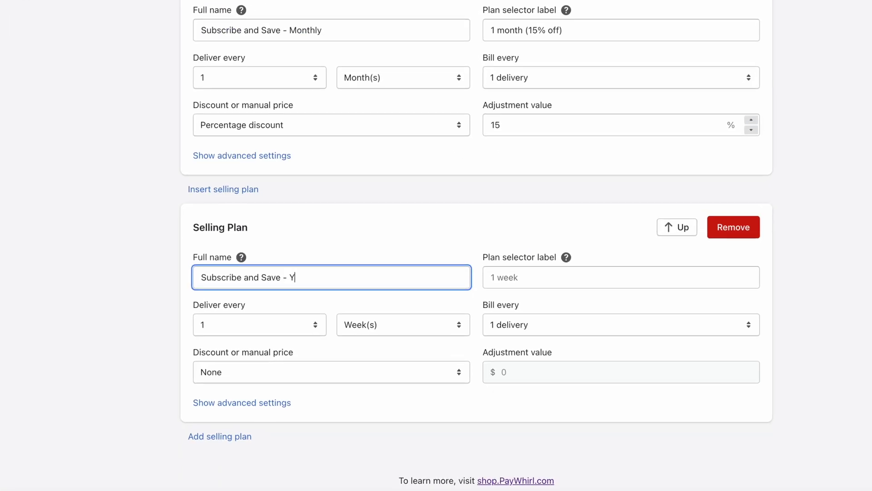
{"action": "key", "text": "Tab"}
{"action": "type", "text": "1 year (10% off)"}
{"action": "left_click", "coordinate": [391, 317]}
{"action": "left_click", "coordinate": [391, 338]}
{"action": "left_click", "coordinate": [289, 368]}
{"action": "left_click", "coordinate": [291, 396]}
{"action": "key", "text": "Tab"}
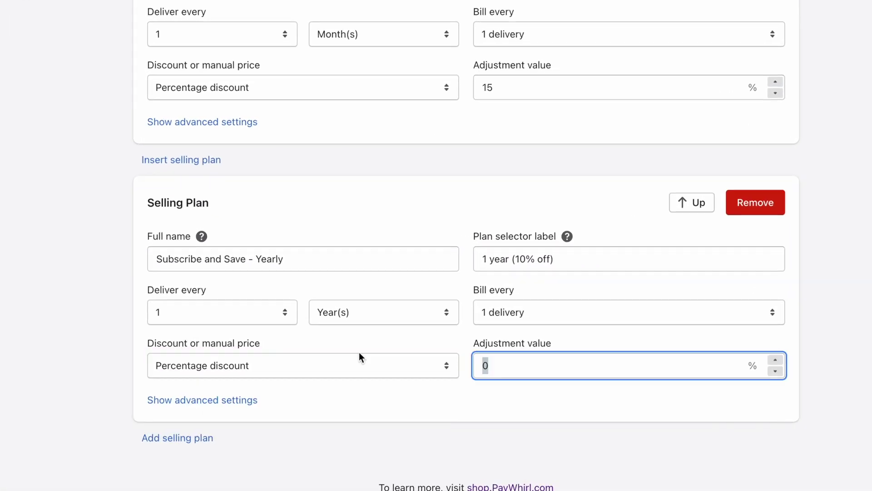
{"action": "type", "text": "10"}
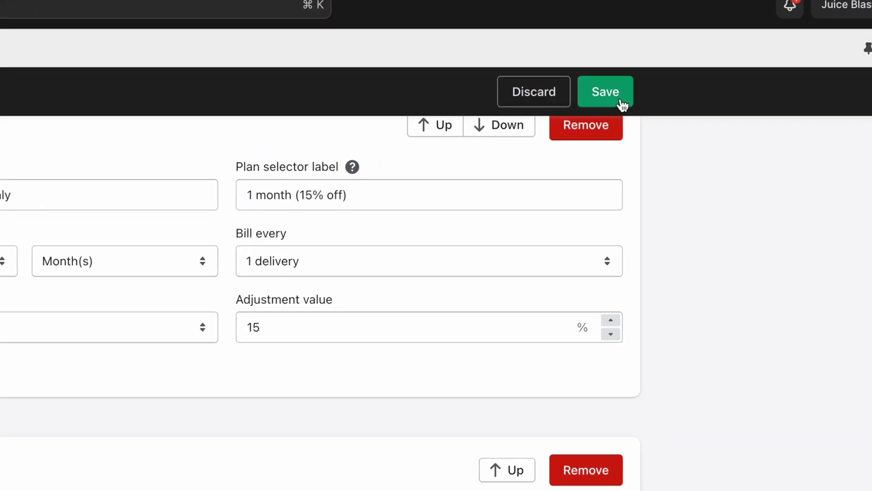
{"action": "left_click", "coordinate": [718, 25]}
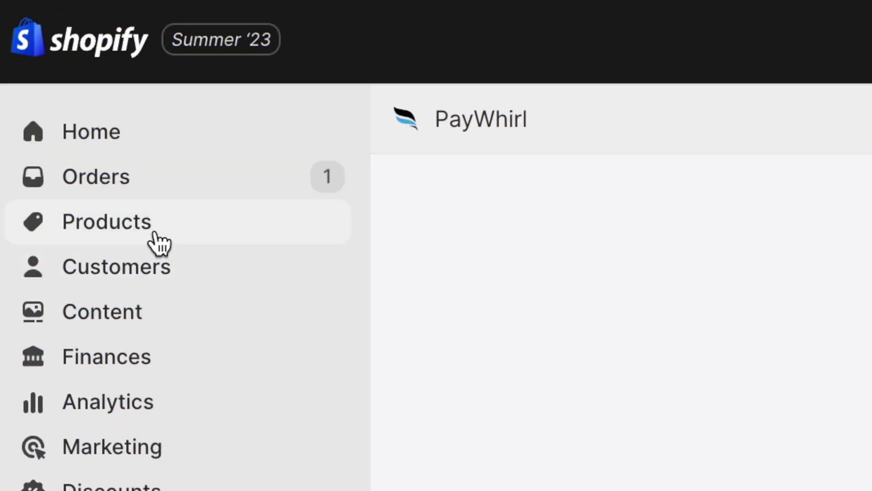
{"action": "left_click", "coordinate": [155, 233]}
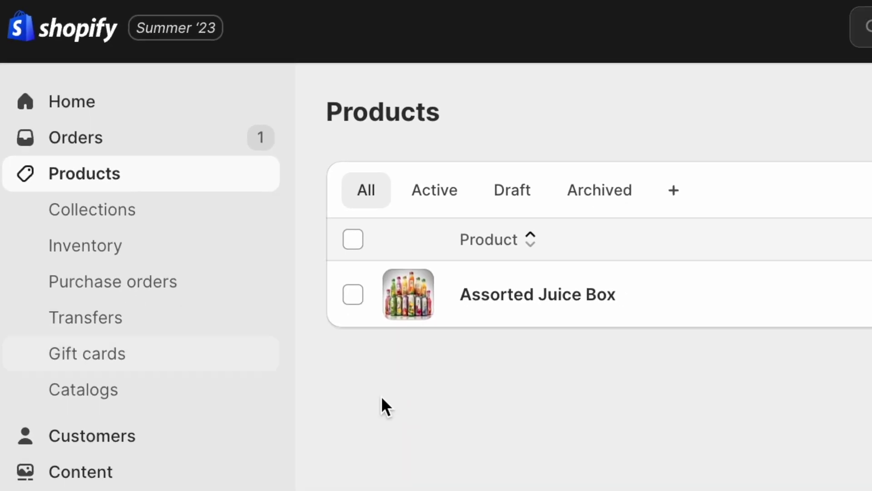
Step: Add the existing Subscribe and Save plan to Assorted Juice Box's purchase options
{"action": "left_click", "coordinate": [555, 297]}
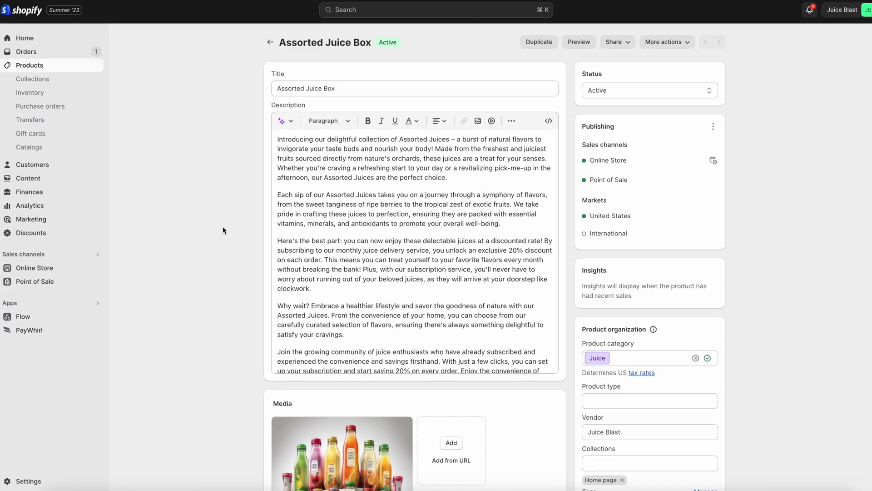
{"action": "scroll", "coordinate": [224, 298], "scroll_direction": "down", "scroll_amount": 4}
{"action": "scroll", "coordinate": [222, 297], "scroll_direction": "down", "scroll_amount": 10}
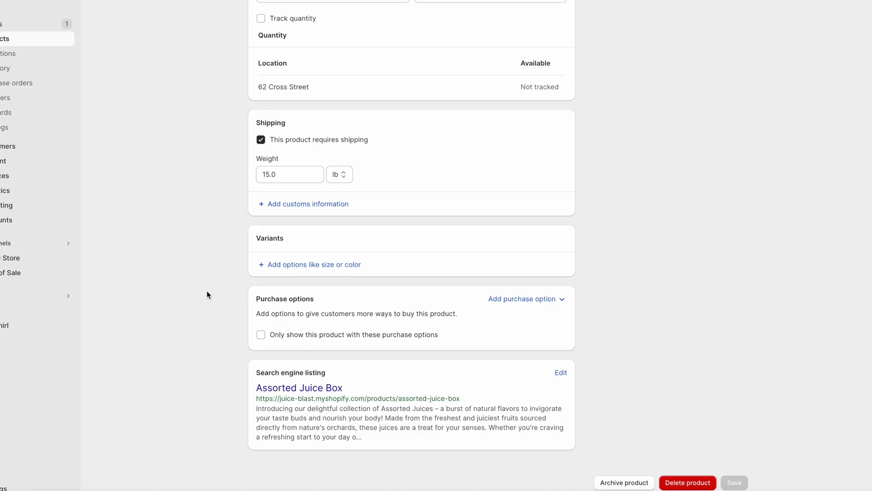
{"action": "left_click", "coordinate": [554, 301]}
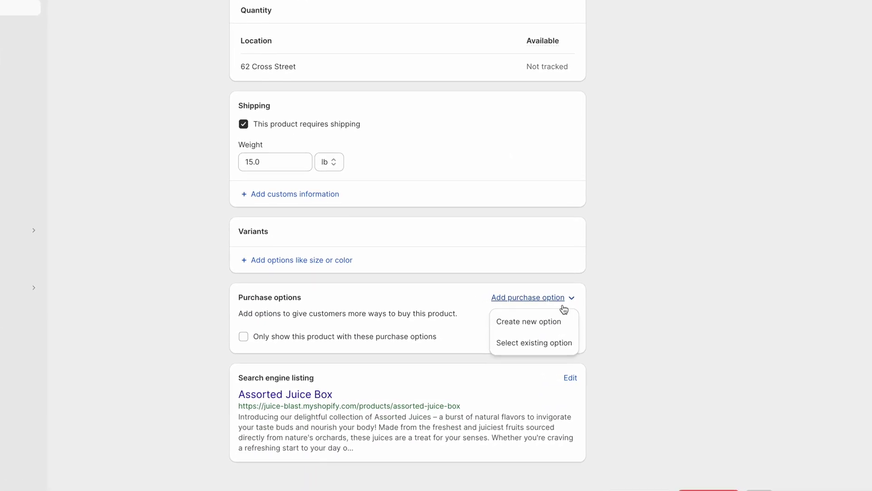
{"action": "left_click", "coordinate": [552, 343]}
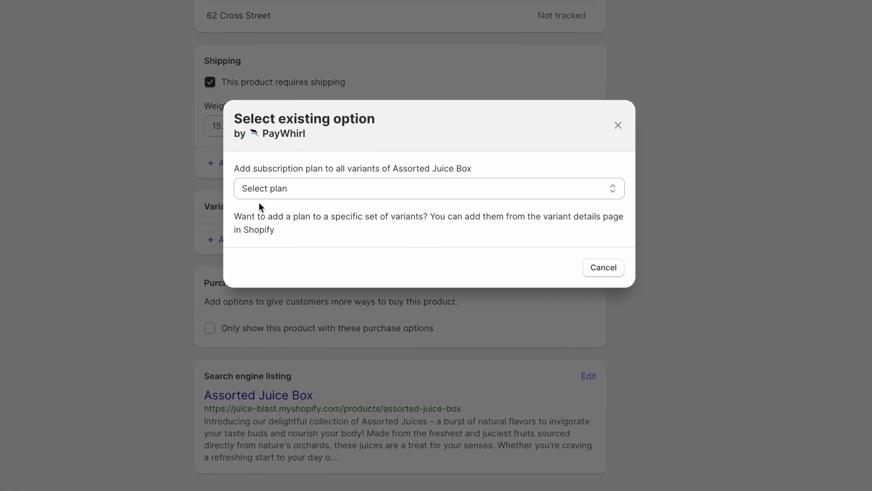
{"action": "left_click", "coordinate": [296, 200]}
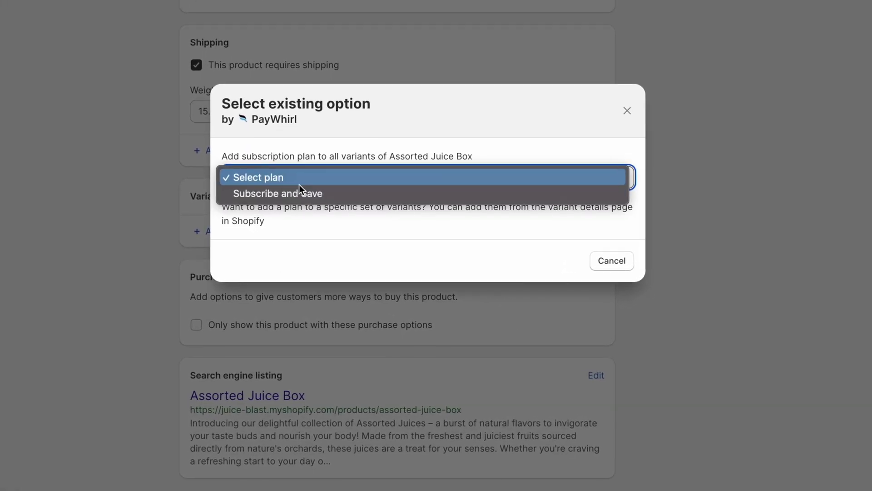
{"action": "left_click", "coordinate": [306, 193]}
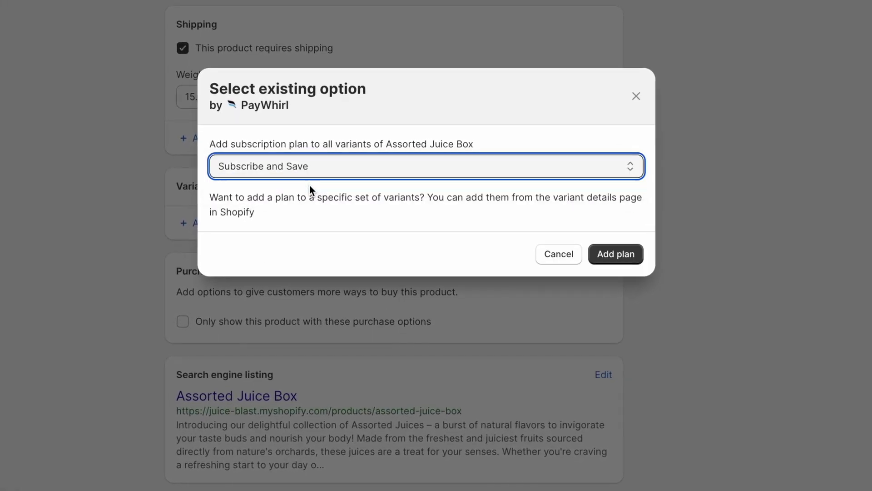
{"action": "left_click", "coordinate": [620, 259]}
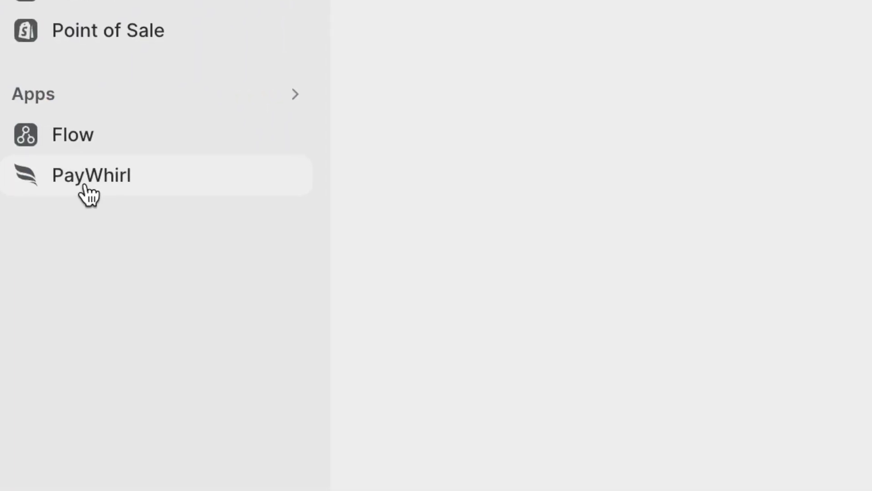
Step: Add Assorted Juice Box to the Subscribe and Save plan group's products
{"action": "left_click", "coordinate": [94, 182]}
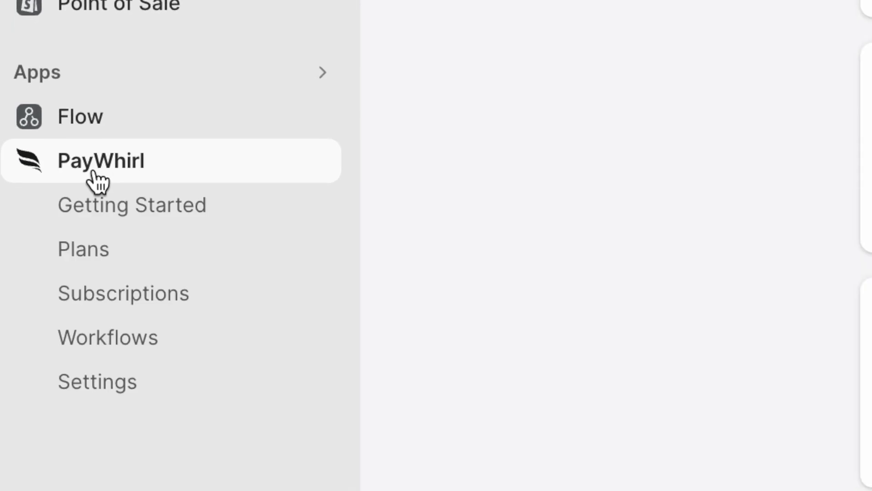
{"action": "left_click", "coordinate": [116, 234]}
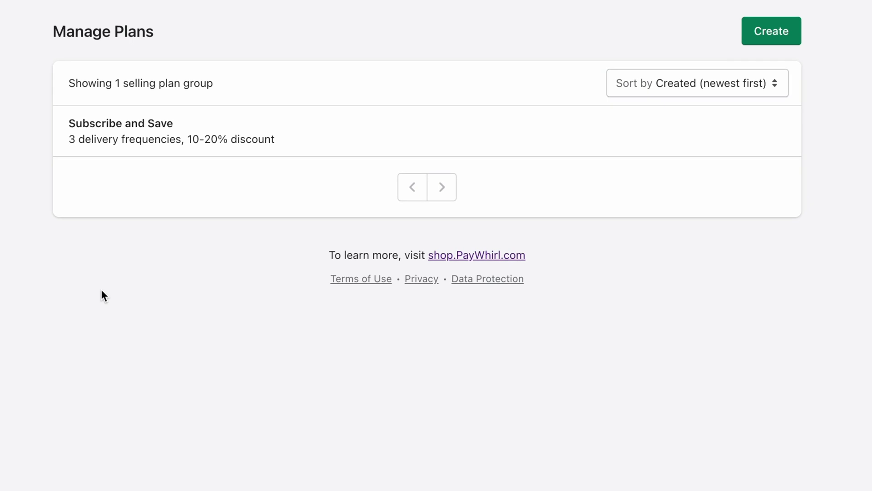
{"action": "left_click", "coordinate": [132, 140]}
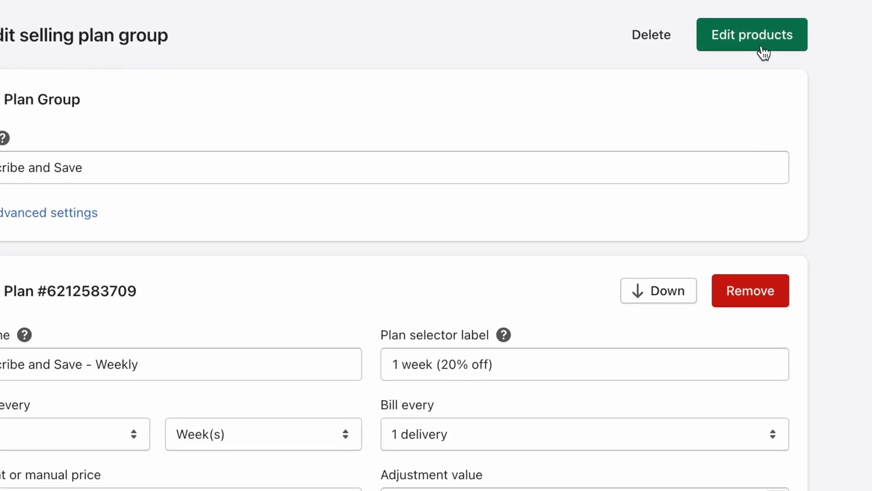
{"action": "left_click", "coordinate": [762, 48]}
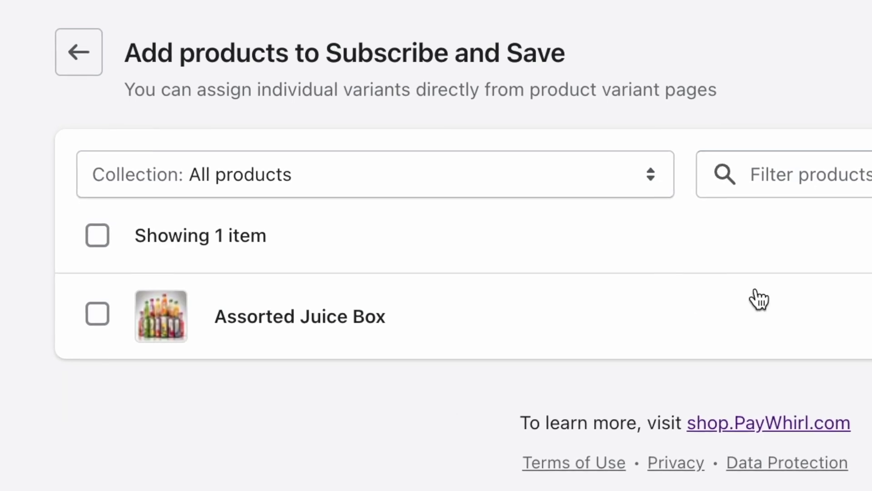
{"action": "left_click", "coordinate": [97, 315]}
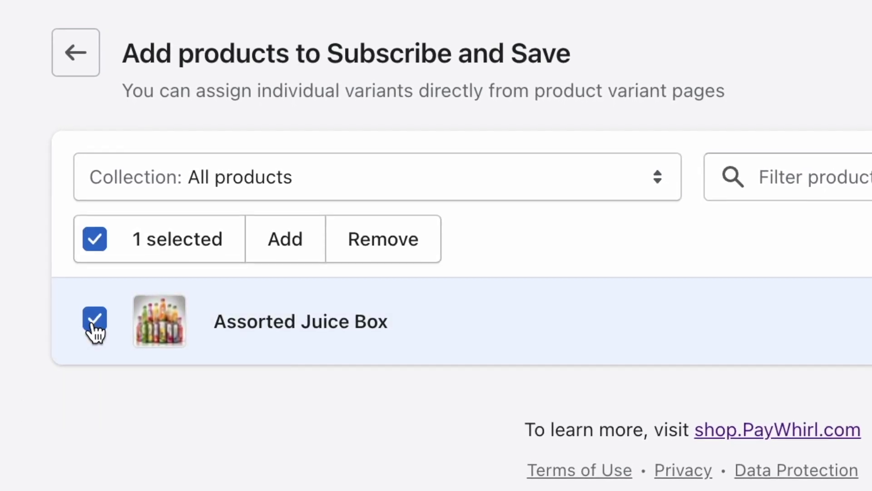
{"action": "left_click", "coordinate": [280, 257]}
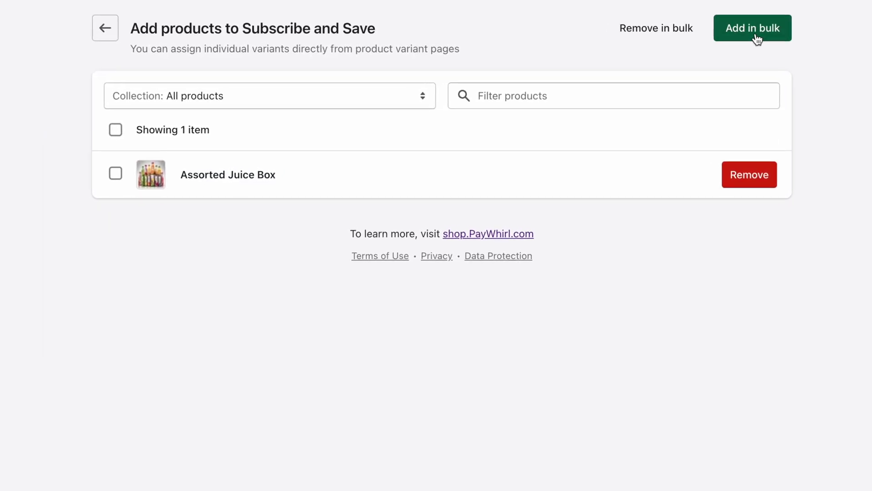
Step: Start a bulk add of the Home page collection to the plan group
{"action": "left_click", "coordinate": [756, 37]}
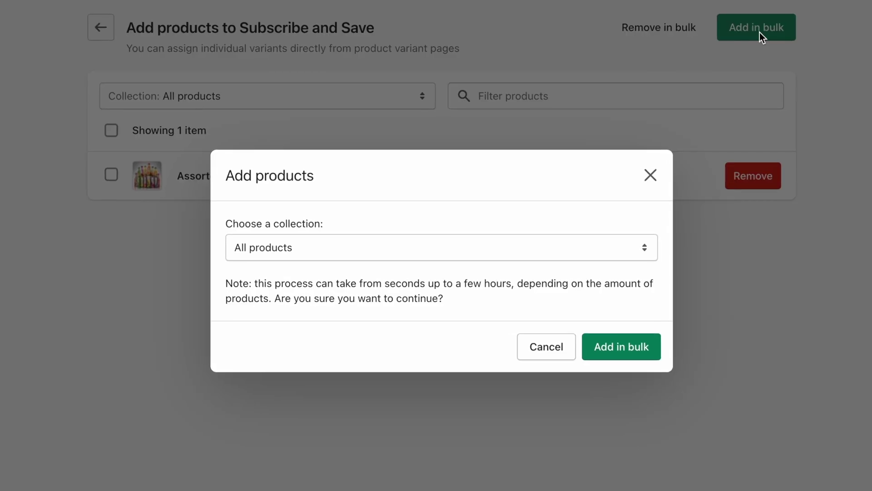
{"action": "left_click", "coordinate": [567, 248]}
{"action": "left_click", "coordinate": [523, 278]}
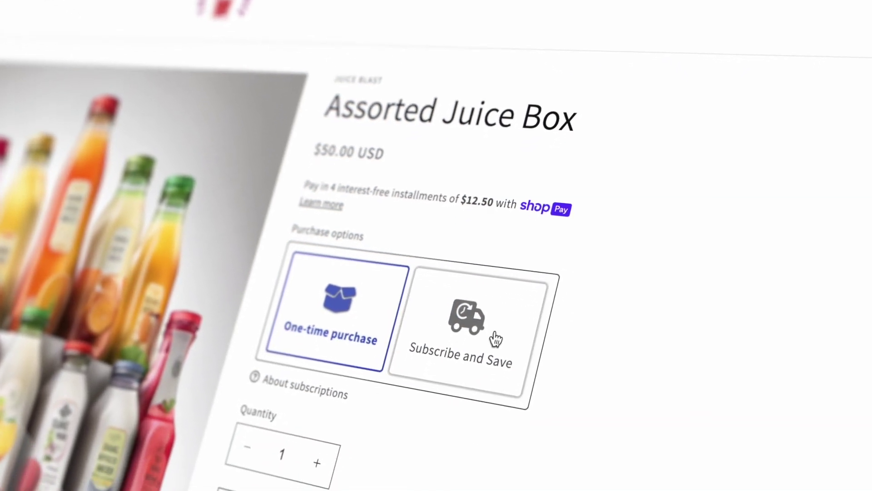
Step: Check out a Subscribe and Save juice box through shipping, accepting the recurring-purchase terms
{"action": "left_click", "coordinate": [495, 337]}
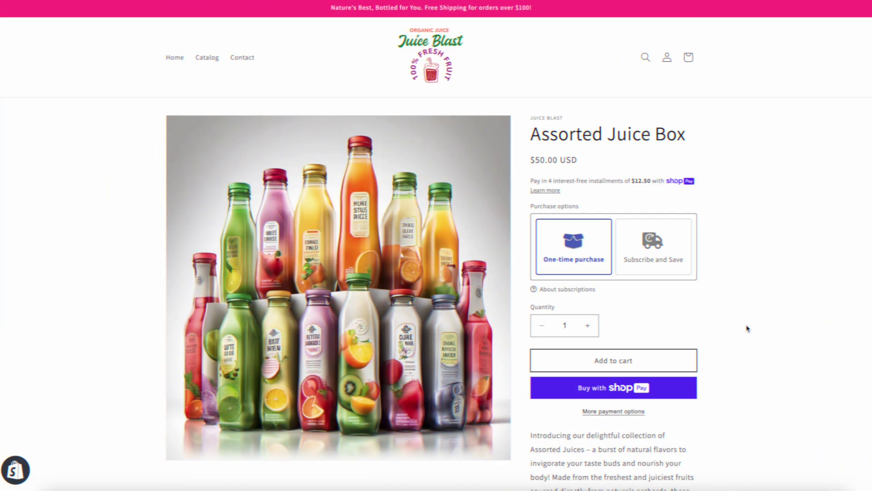
{"action": "left_click", "coordinate": [672, 241]}
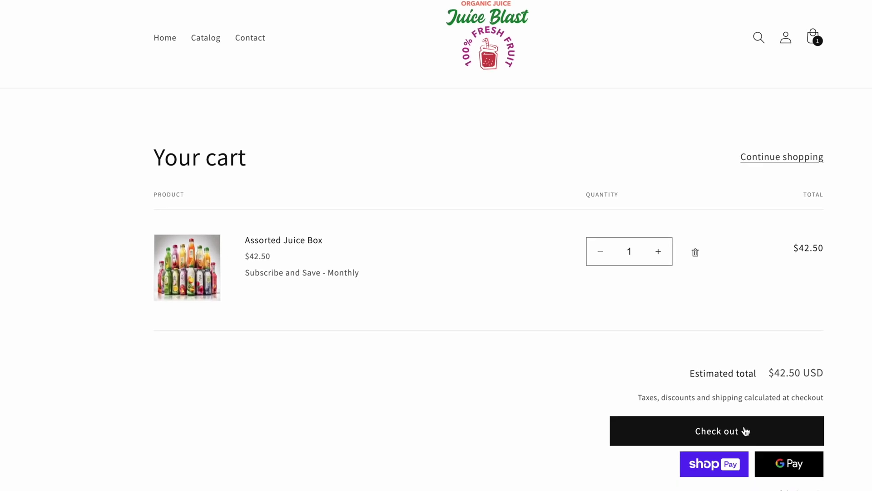
{"action": "left_click", "coordinate": [745, 430]}
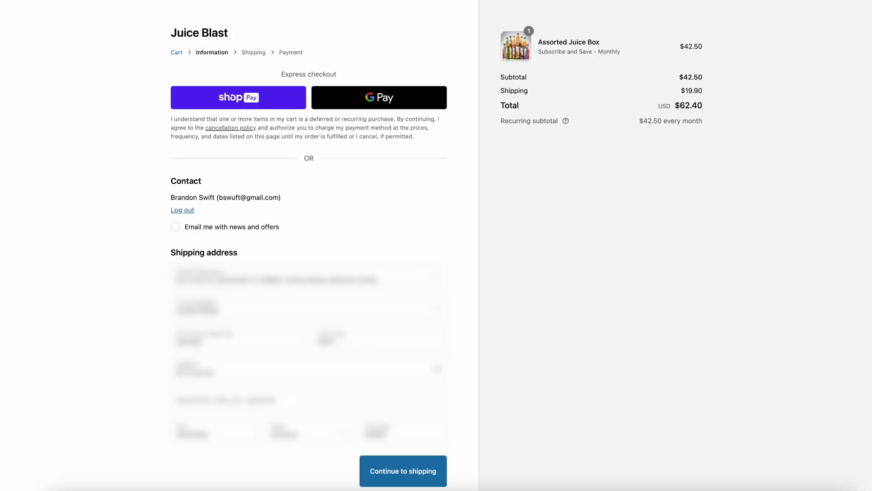
{"action": "left_click", "coordinate": [436, 472]}
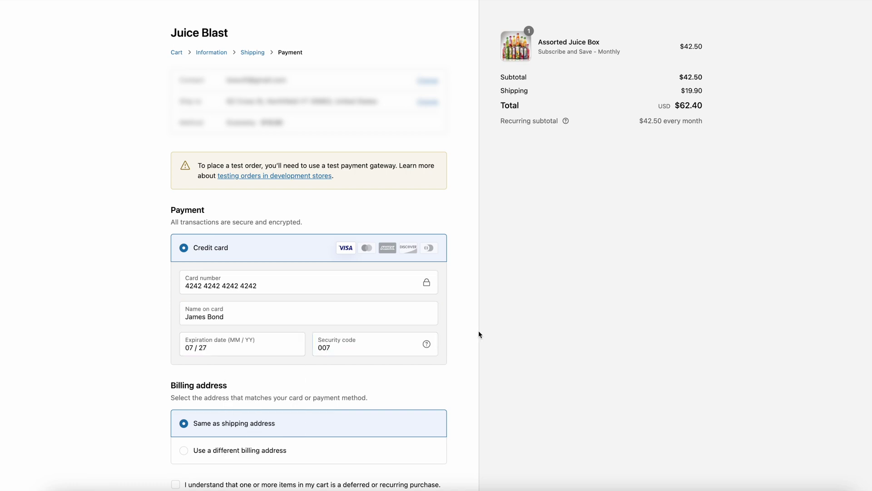
{"action": "scroll", "coordinate": [463, 332], "scroll_direction": "down", "scroll_amount": 3}
{"action": "left_click", "coordinate": [423, 419]}
{"action": "left_click", "coordinate": [218, 402]}
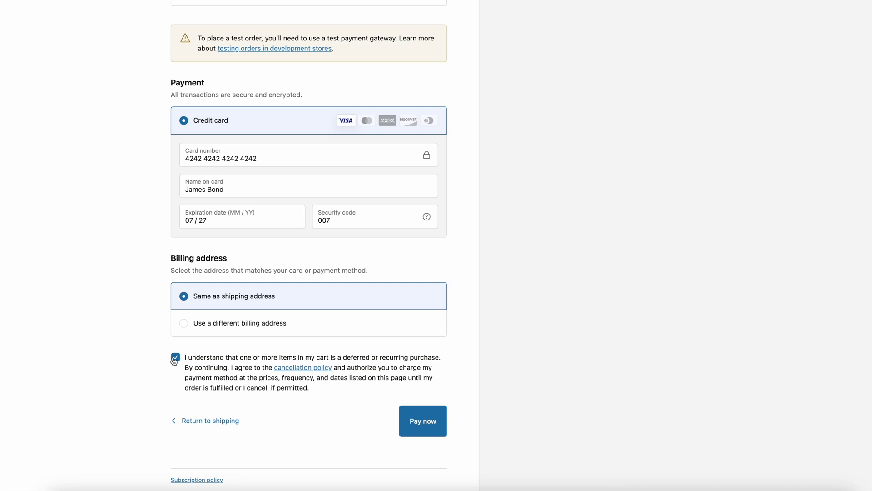
{"action": "left_click", "coordinate": [418, 422]}
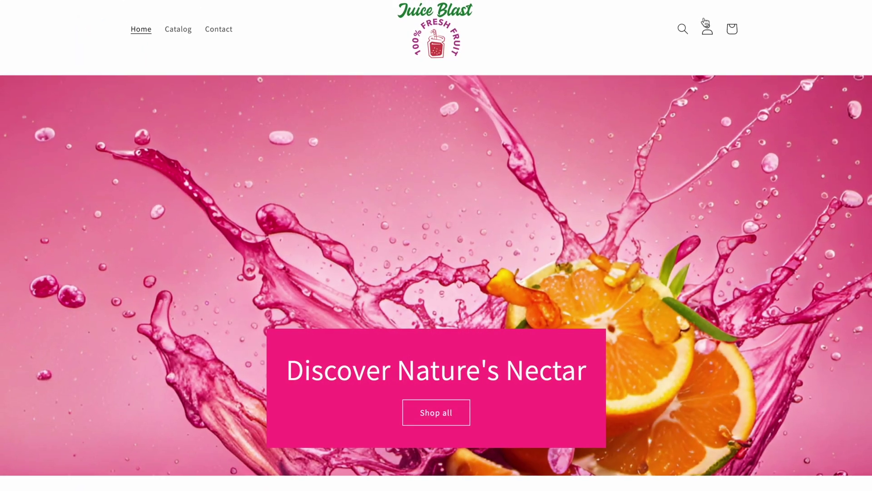
Step: Open the active monthly juice box subscription from the customer account page
{"action": "left_click", "coordinate": [704, 32]}
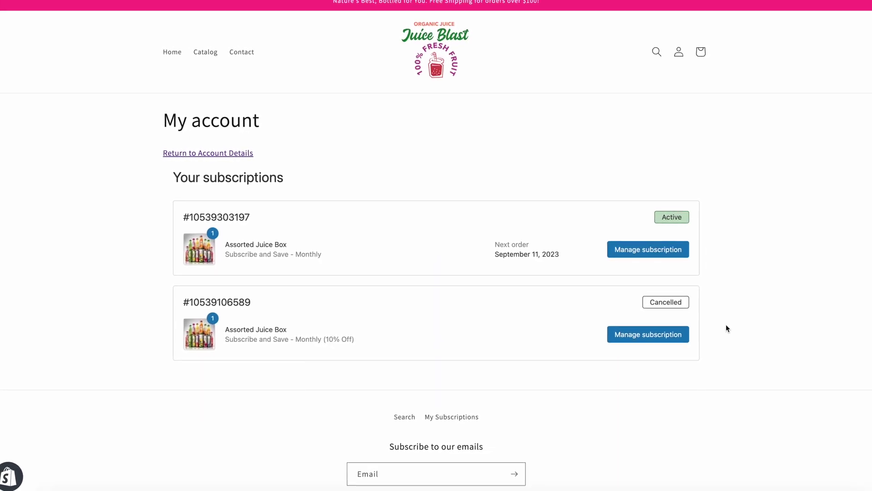
{"action": "left_click", "coordinate": [627, 251]}
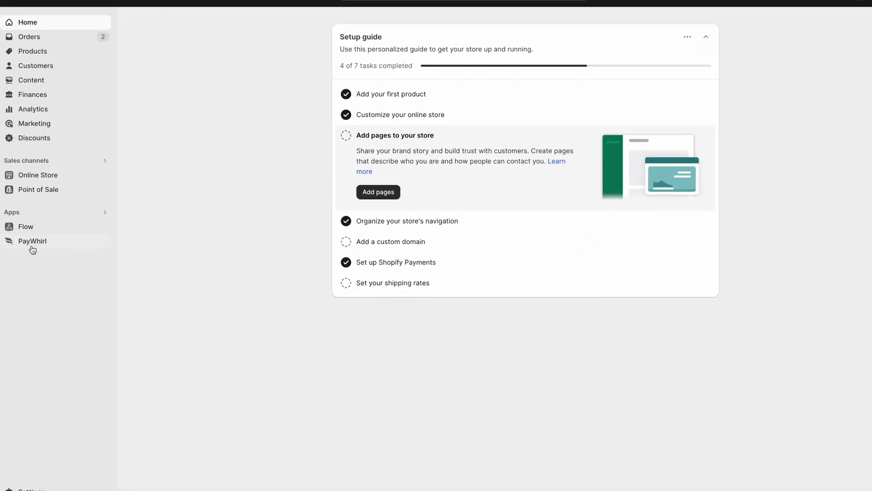
Step: Open PayWhirl's Subscriptions list from the admin Apps menu
{"action": "left_click", "coordinate": [36, 237]}
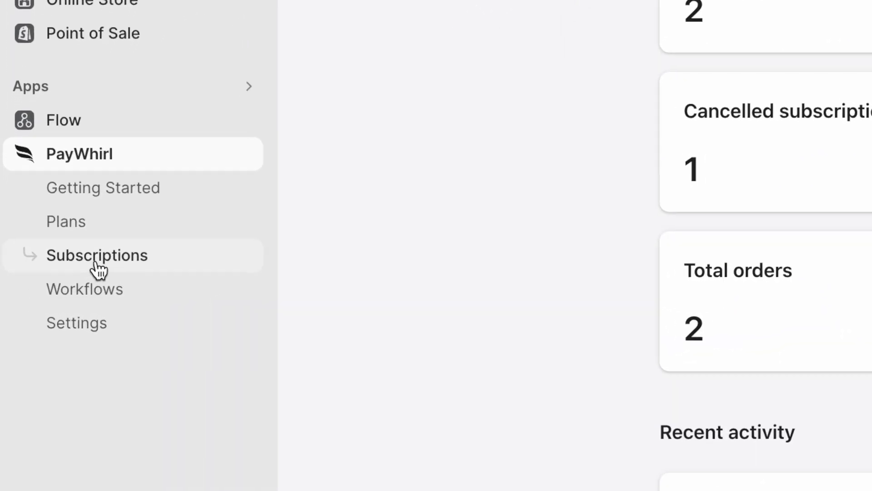
{"action": "left_click", "coordinate": [77, 262]}
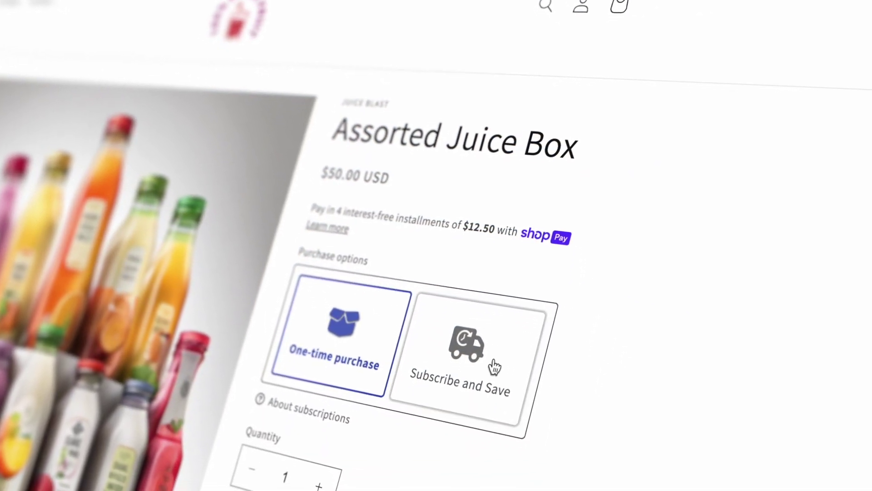
Step: Pick Subscribe and Save with 1 month (15% off) delivery at $42.50
{"action": "left_click", "coordinate": [495, 376]}
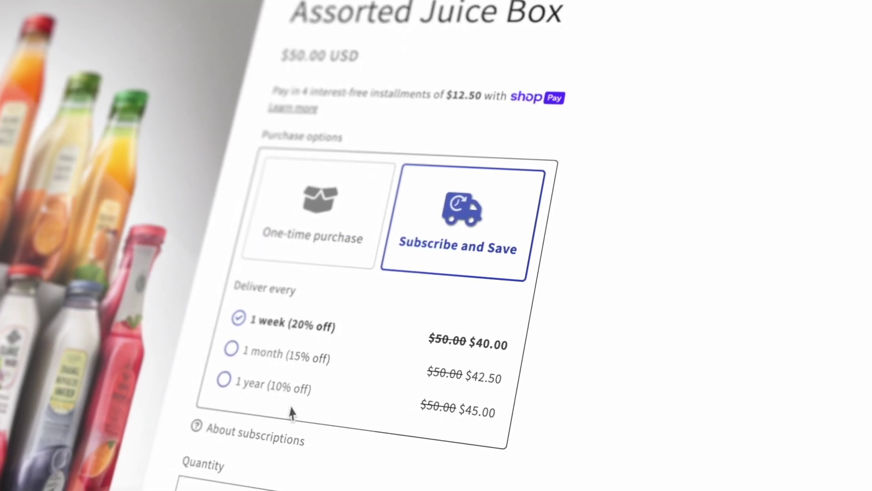
{"action": "left_click", "coordinate": [233, 358]}
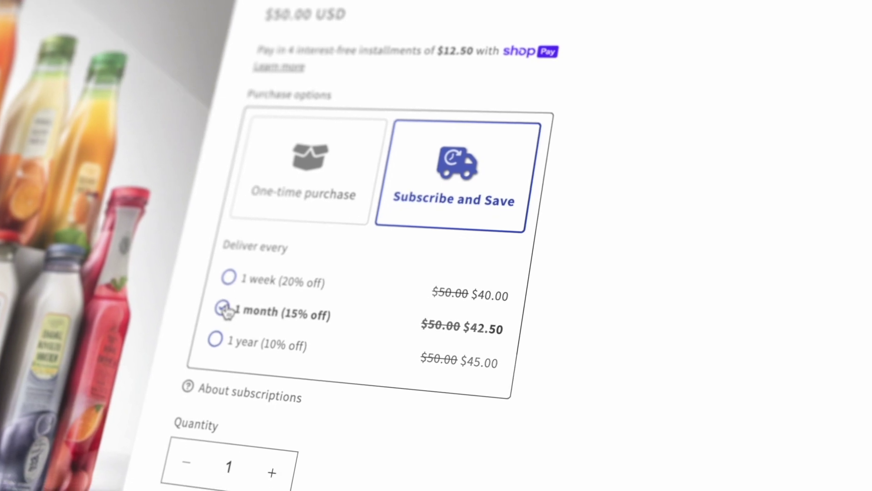